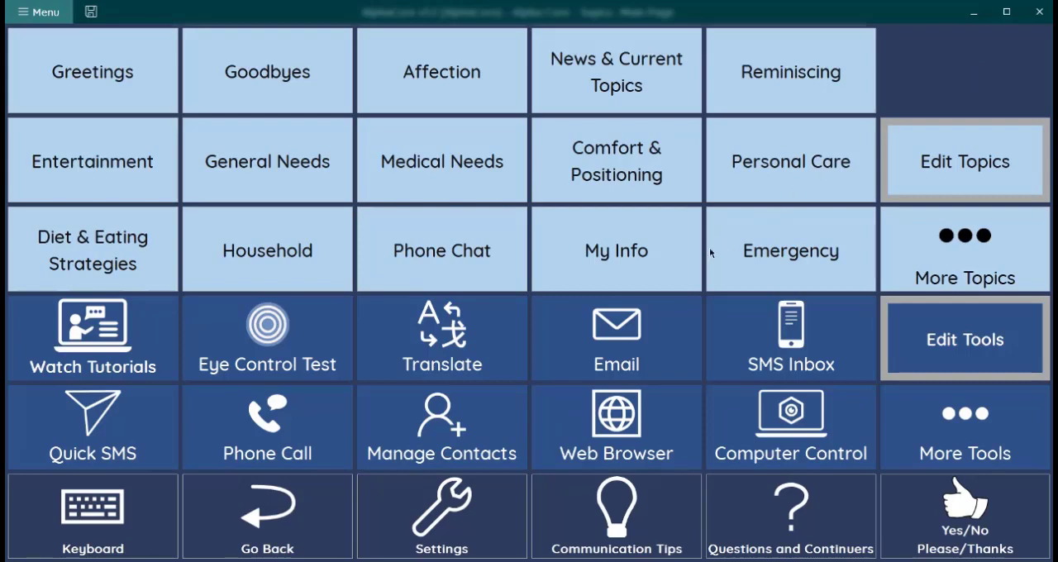
Step: Visit the predictive keyboard page and return to the topics and tools hub
{"action": "left_click", "coordinate": [135, 514]}
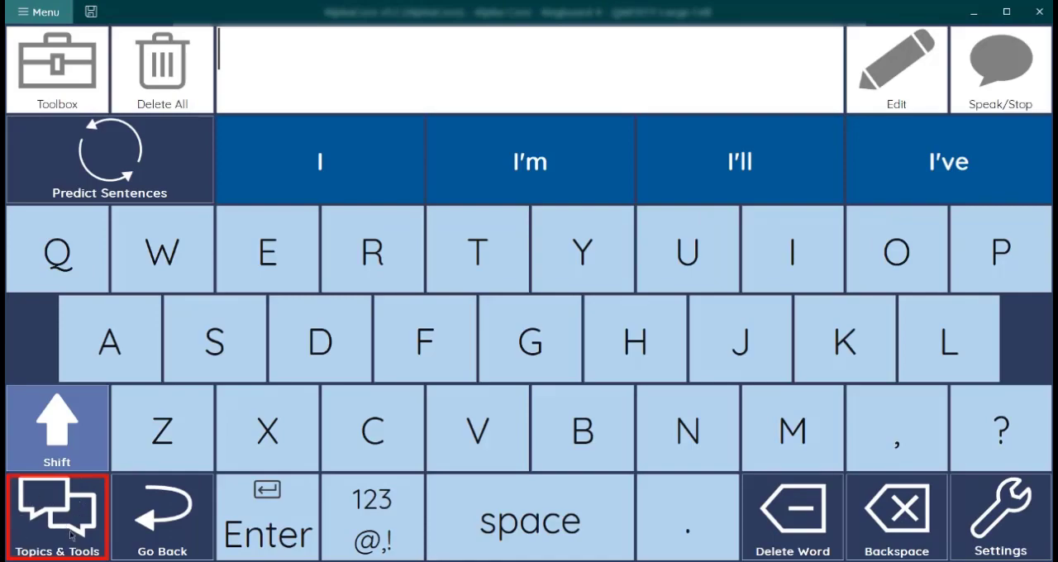
{"action": "left_click", "coordinate": [71, 536]}
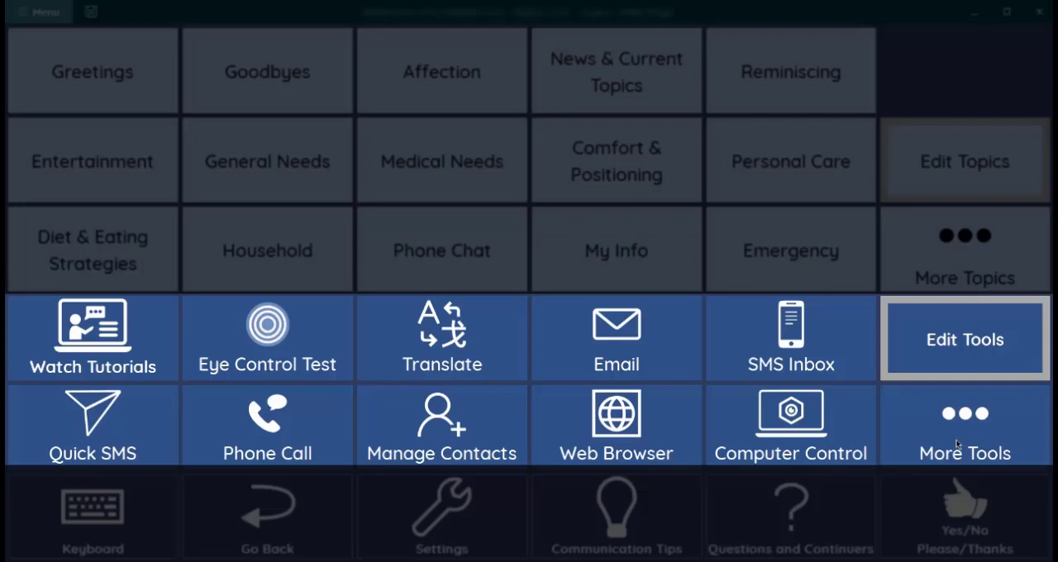
Step: Page through all the tools pages, then go to the page set's Settings page
{"action": "left_click", "coordinate": [957, 445]}
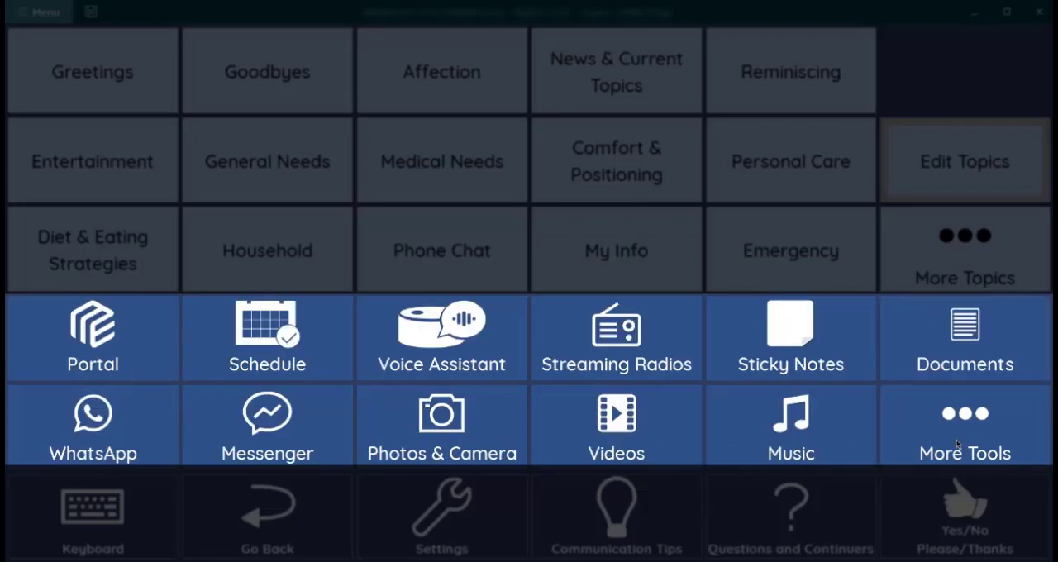
{"action": "left_click", "coordinate": [957, 445]}
{"action": "left_click", "coordinate": [957, 445]}
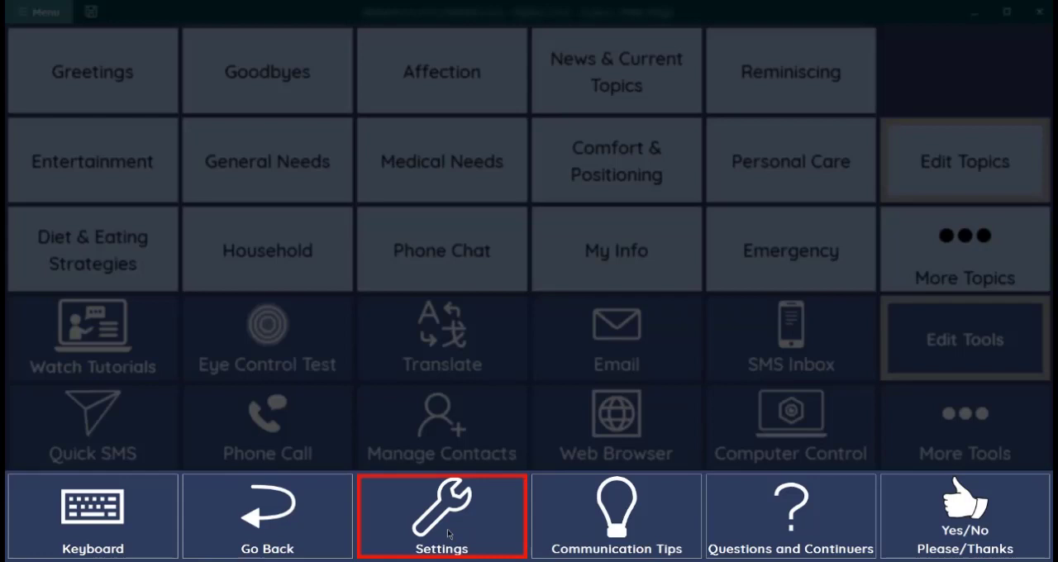
{"action": "left_click", "coordinate": [447, 534]}
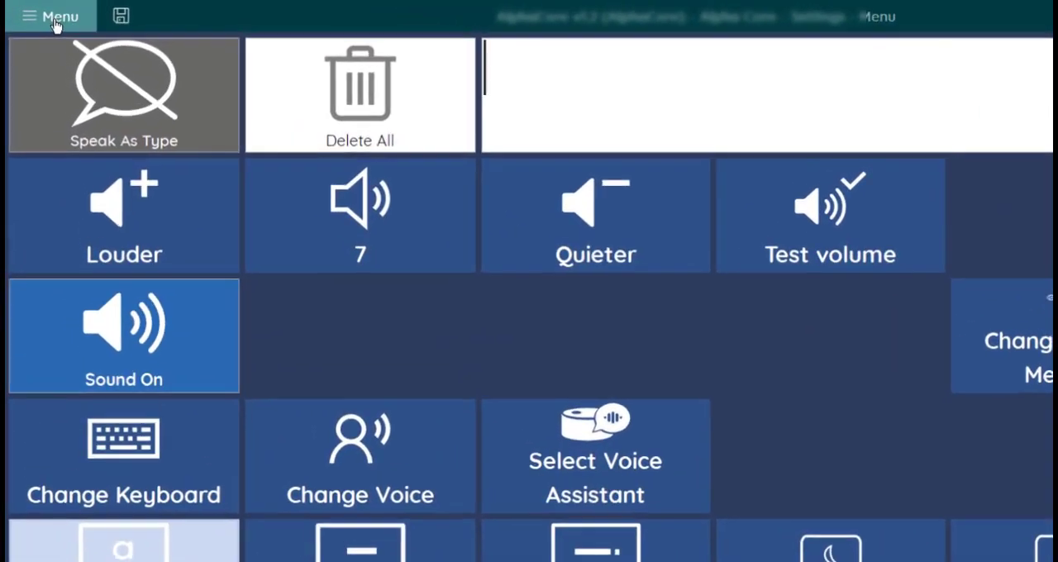
{"action": "left_click", "coordinate": [42, 13]}
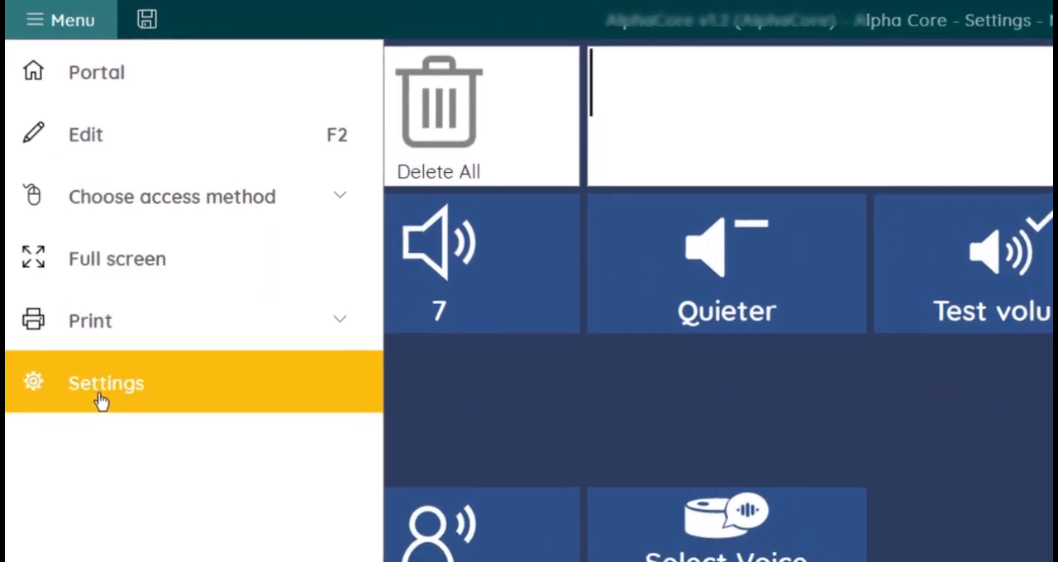
{"action": "left_click", "coordinate": [103, 407]}
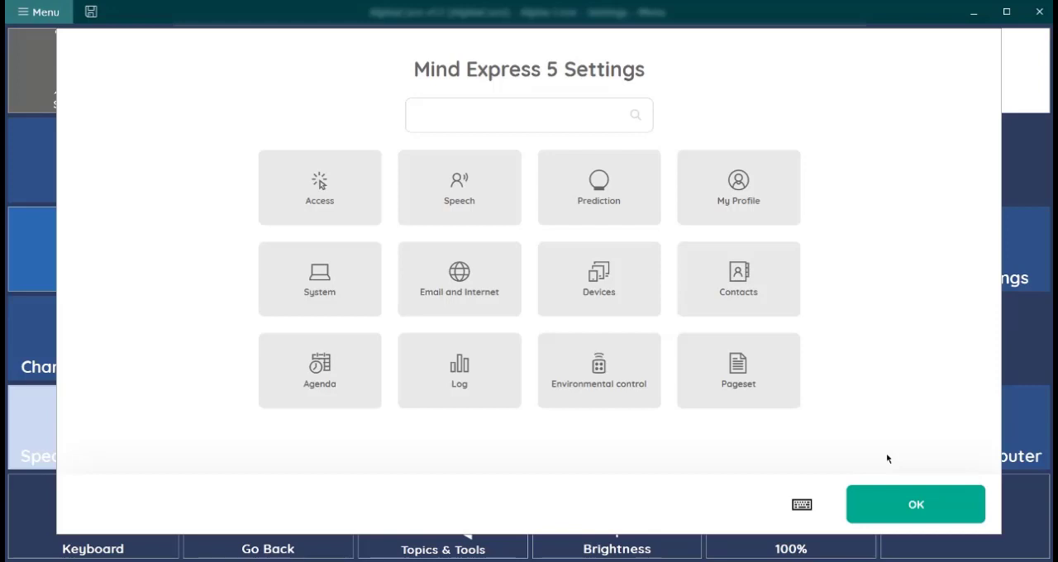
{"action": "left_click", "coordinate": [906, 512]}
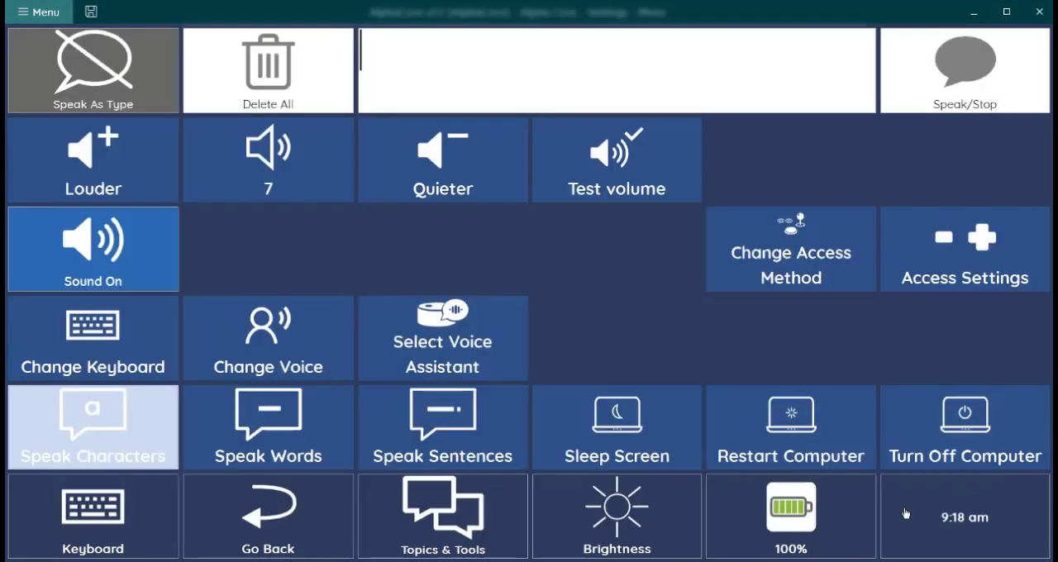
Step: Return from the settings page to the Topics & Tools hub
{"action": "left_click", "coordinate": [435, 521]}
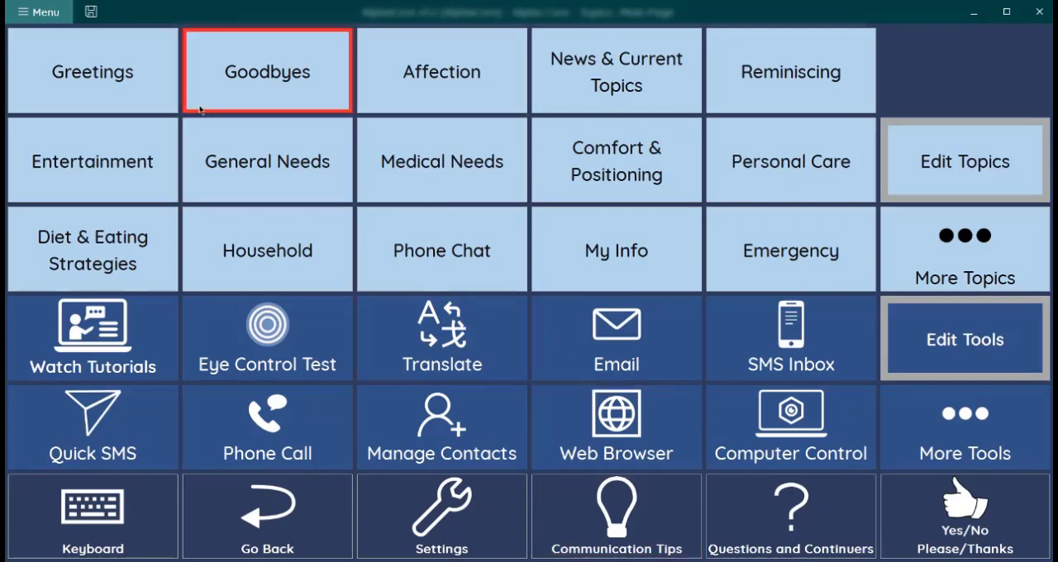
Step: Build 'Hi. How are you doing?' from the Greetings messages, then clear it with Delete All
{"action": "left_click", "coordinate": [94, 72]}
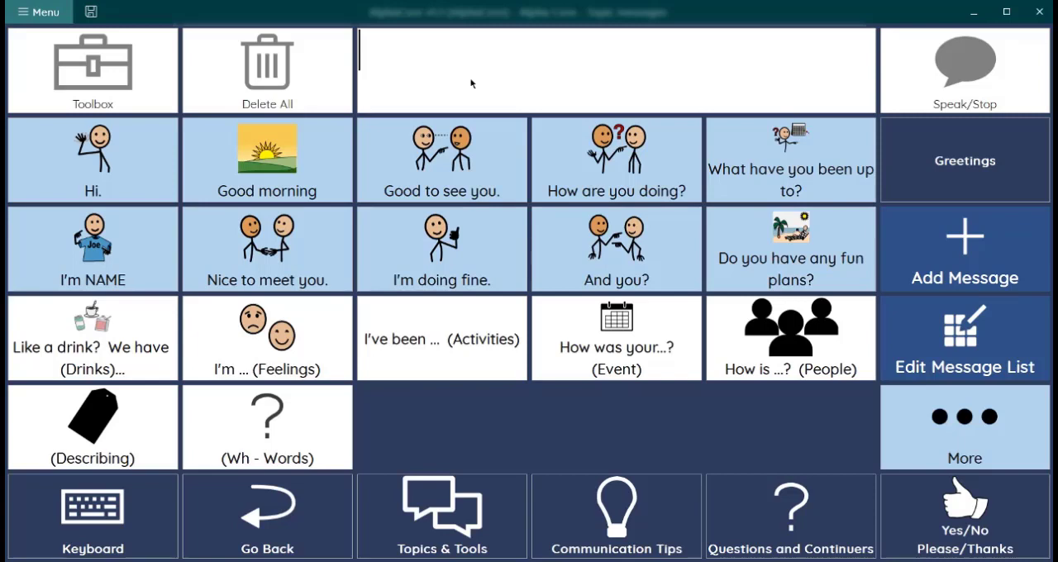
{"action": "left_click", "coordinate": [134, 182]}
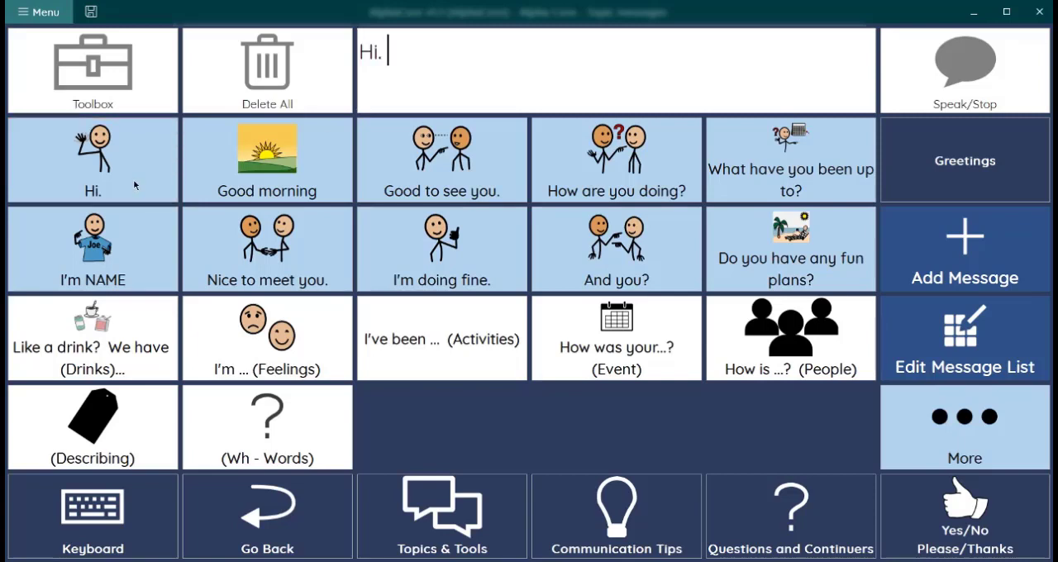
{"action": "left_click", "coordinate": [601, 168]}
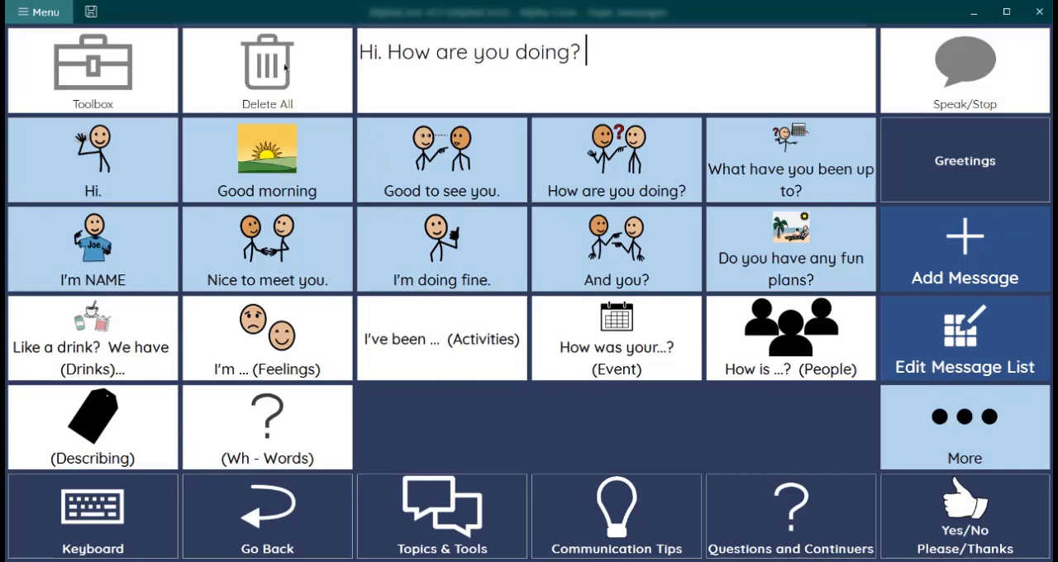
{"action": "left_click", "coordinate": [285, 67]}
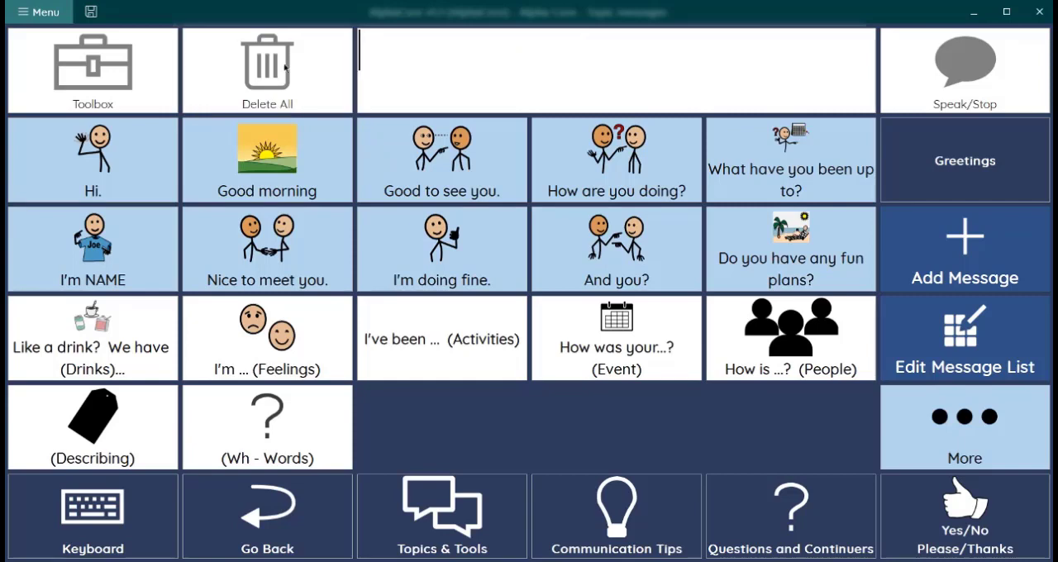
Step: Restore the cleared 'Hi. How are you doing?' message via Undo in the toolbox
{"action": "left_click", "coordinate": [75, 82]}
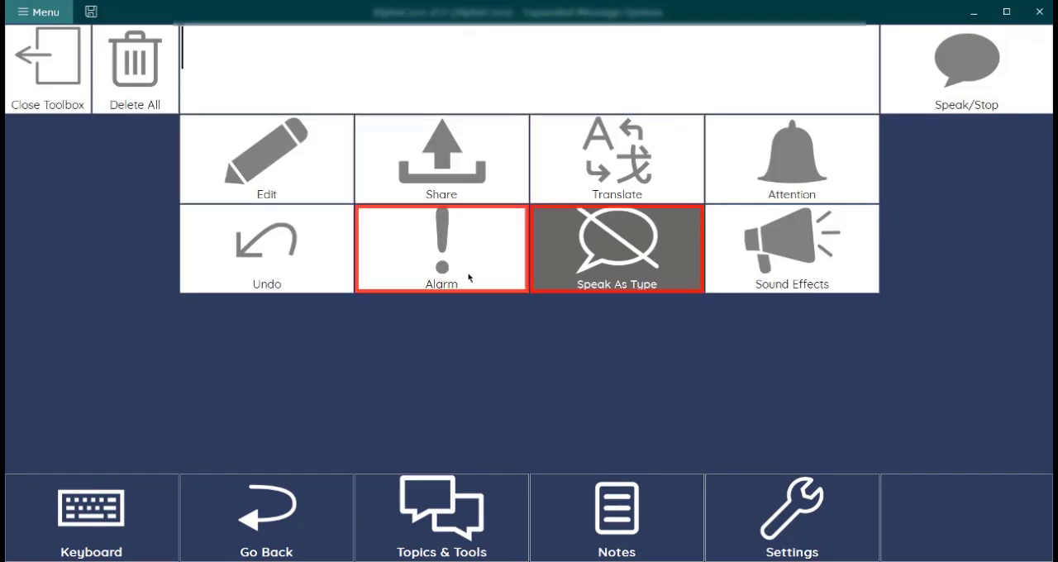
{"action": "left_click", "coordinate": [269, 260]}
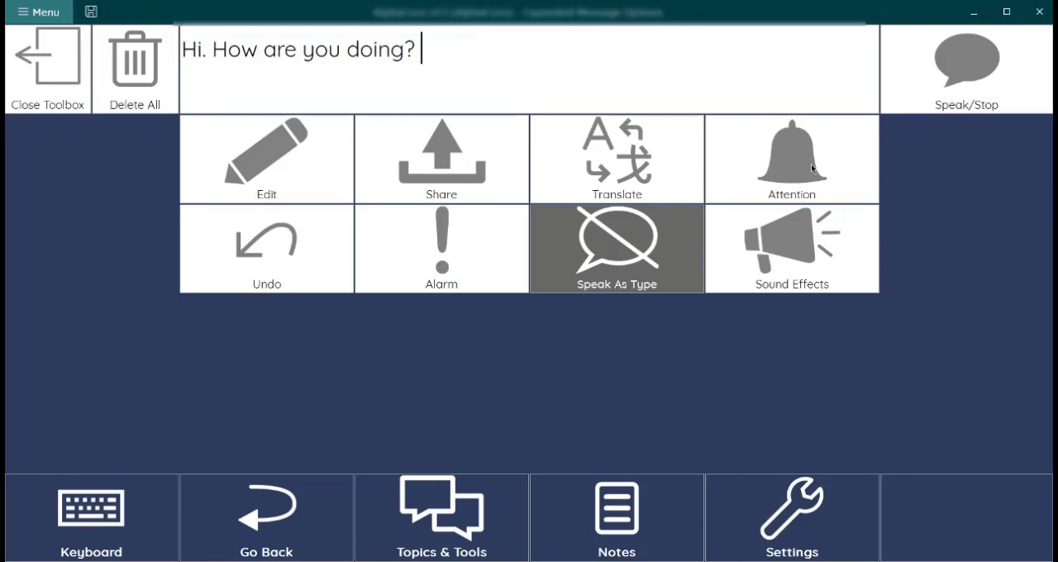
Step: Clear the message with Delete All and close the toolbox back to Greetings
{"action": "left_click", "coordinate": [105, 66]}
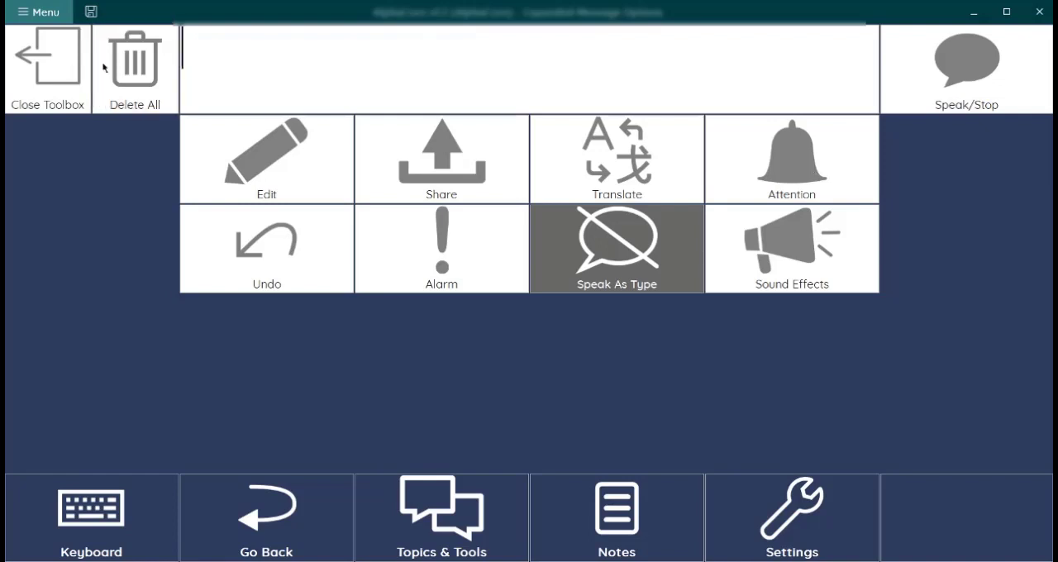
{"action": "left_click", "coordinate": [54, 85]}
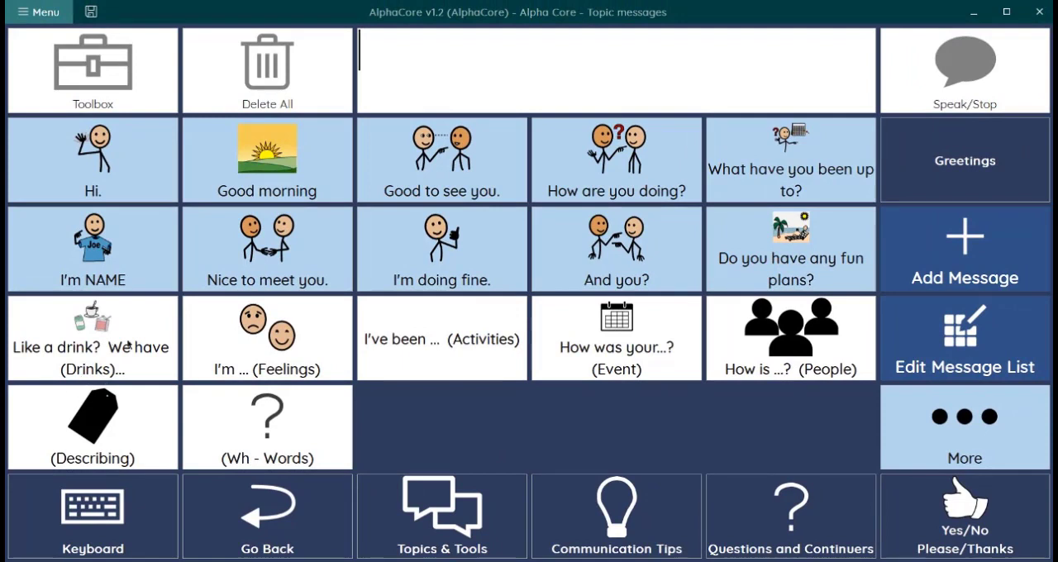
Step: Compose 'Would you like a drink? We have coffee or sparkling water' from drink tiles
{"action": "left_click", "coordinate": [128, 344]}
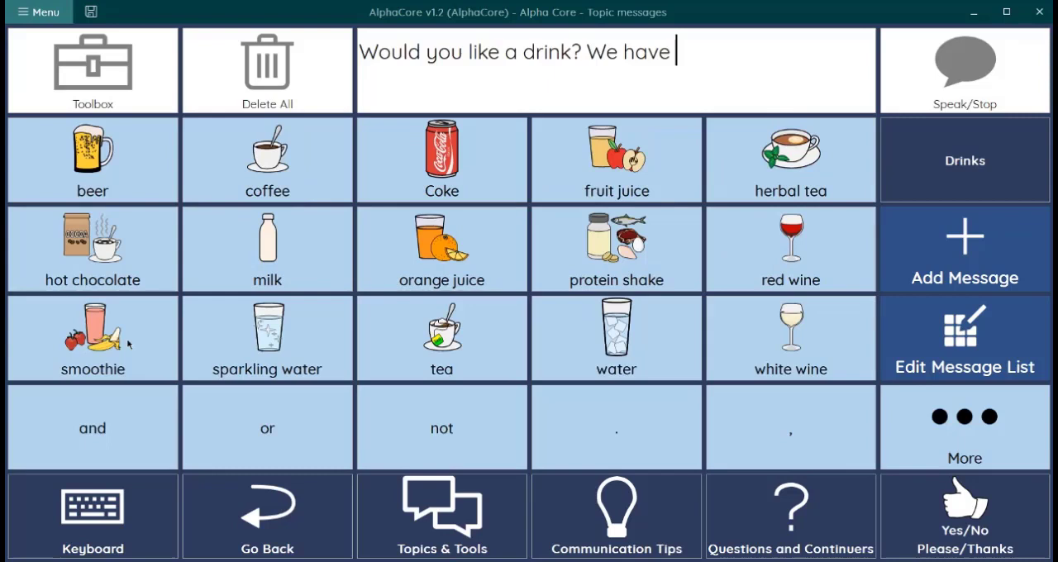
{"action": "left_click", "coordinate": [290, 165]}
{"action": "left_click", "coordinate": [275, 423]}
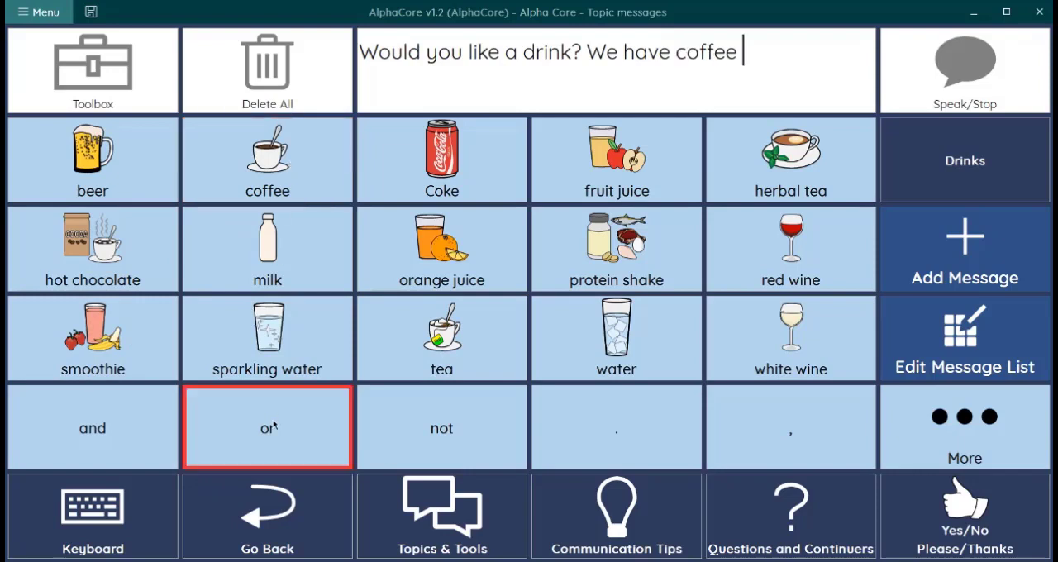
{"action": "left_click", "coordinate": [282, 345]}
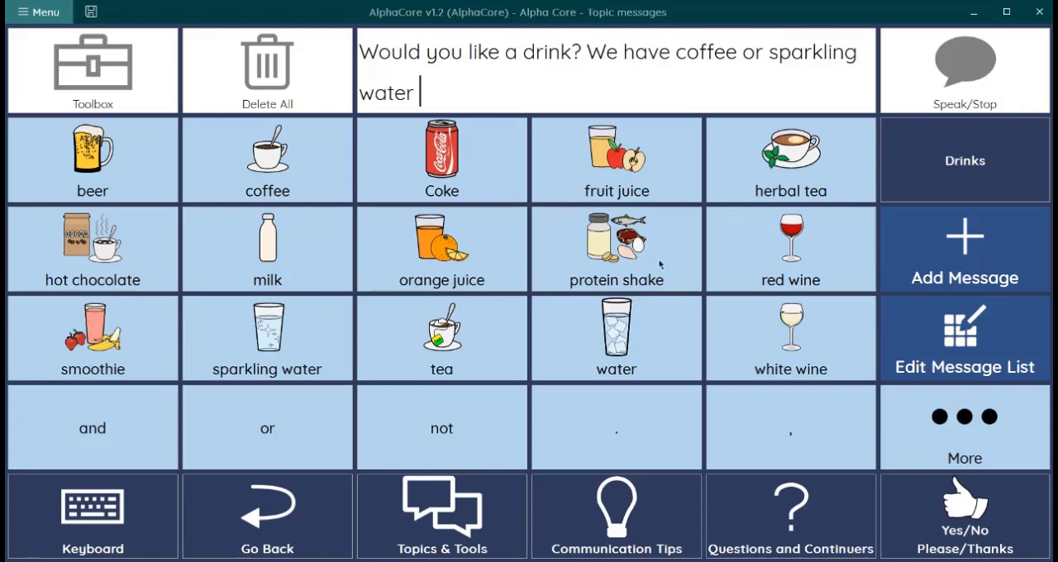
Step: Speak the message, stop the speech partway, then clear it with Delete All
{"action": "left_click", "coordinate": [960, 57]}
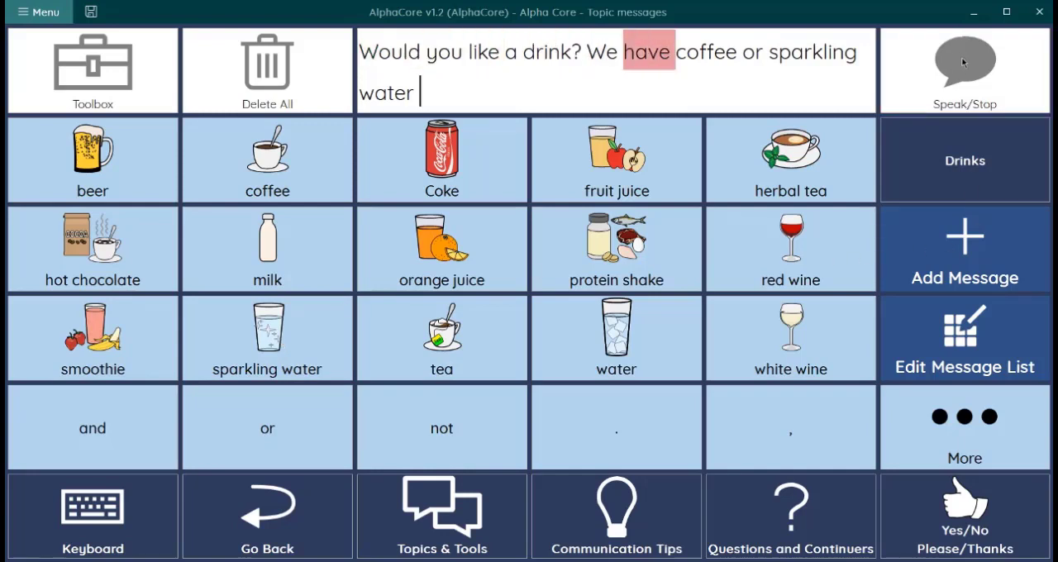
{"action": "left_click", "coordinate": [963, 62]}
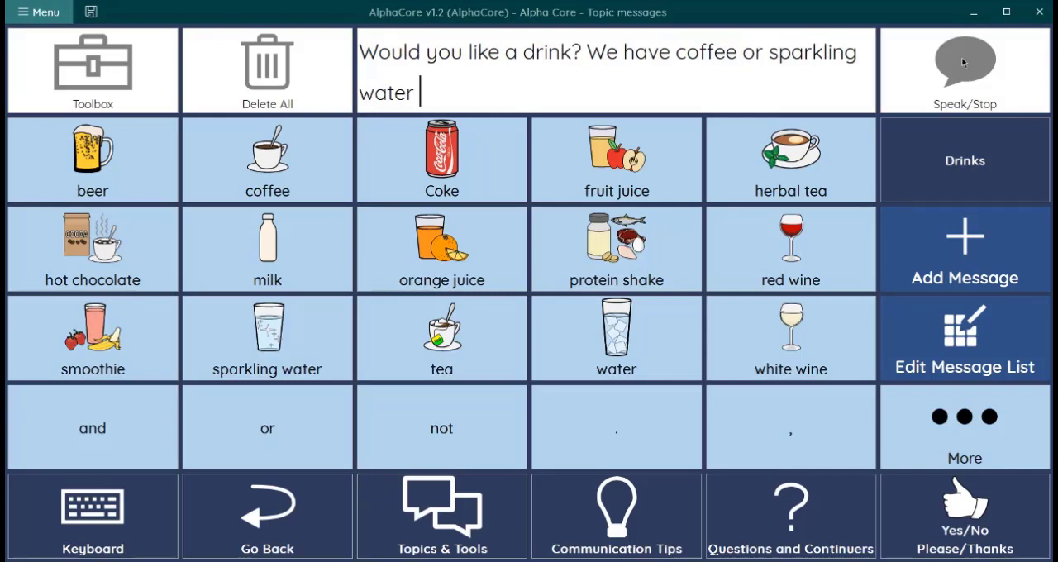
{"action": "left_click", "coordinate": [288, 79]}
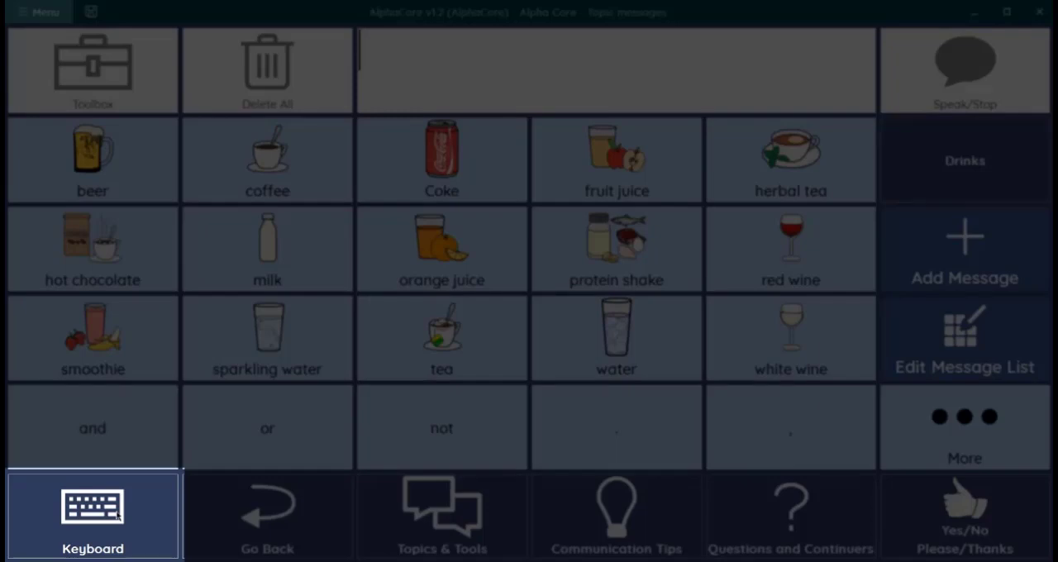
Step: On the Keyboard page, toggle Predict Sentences/Predict Words to end on sentence predictions
{"action": "left_click", "coordinate": [118, 514]}
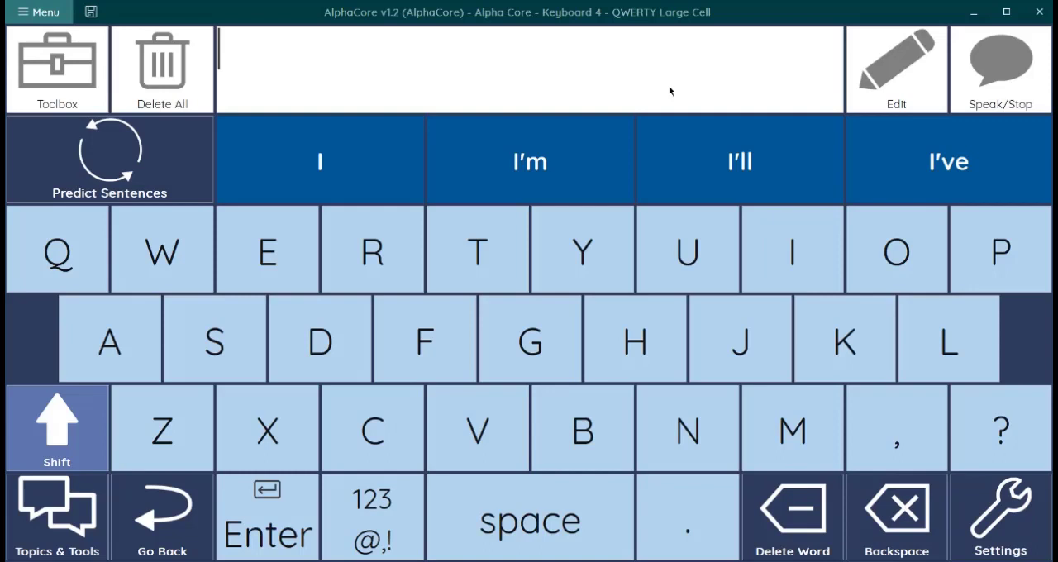
{"action": "left_click", "coordinate": [116, 185]}
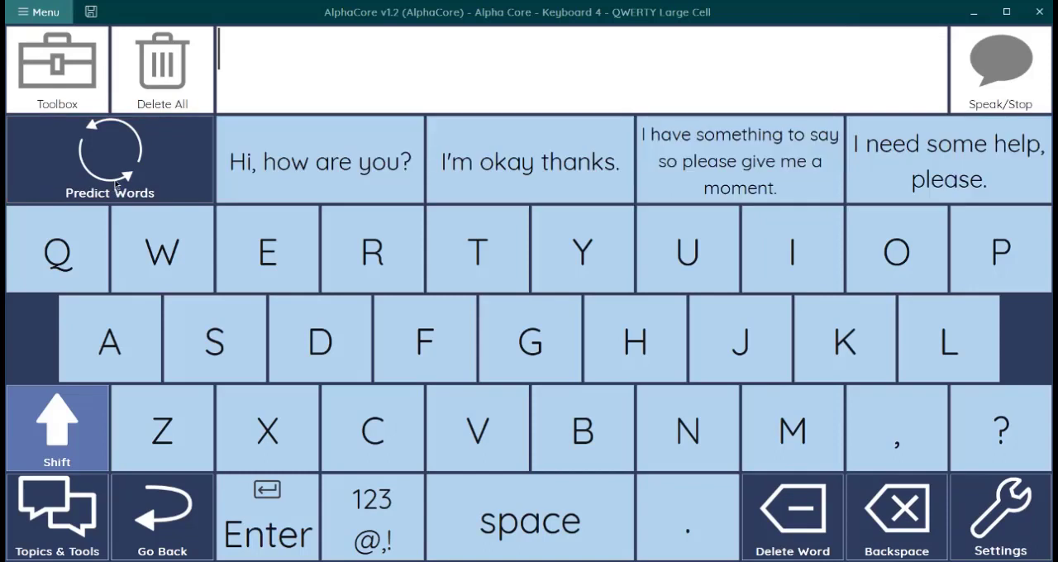
{"action": "left_click", "coordinate": [116, 184]}
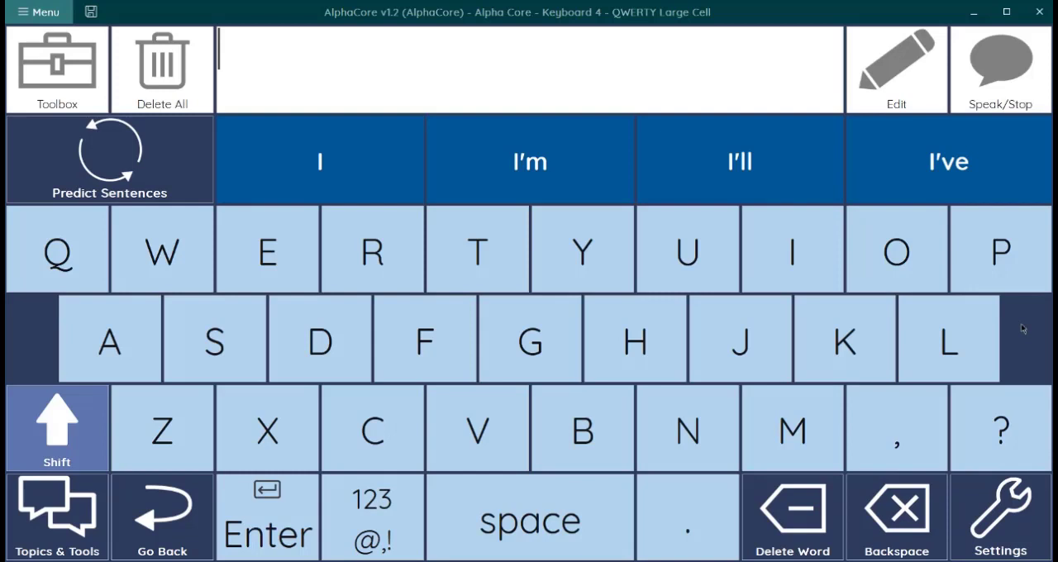
{"action": "left_click", "coordinate": [119, 168]}
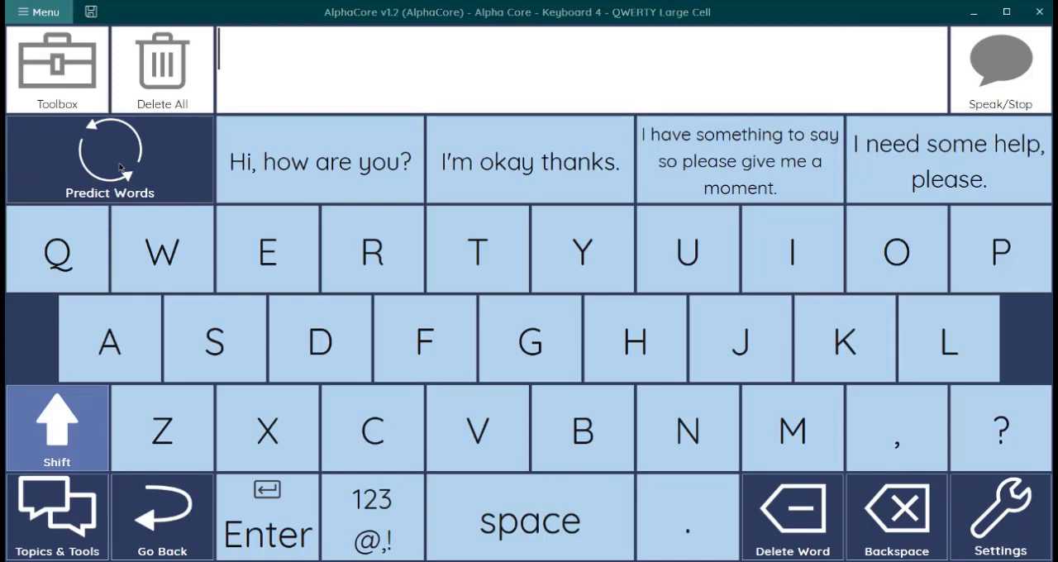
Step: Type 'Leg', insert the 'Please move my left leg.' suggestion, then go to Topics & Tools
{"action": "left_click", "coordinate": [947, 346]}
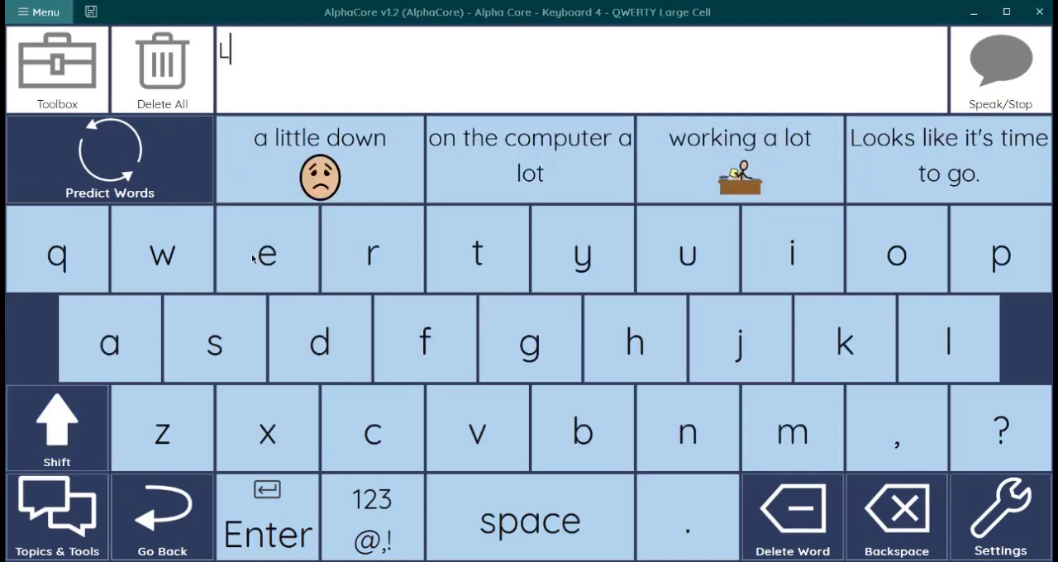
{"action": "left_click", "coordinate": [255, 258]}
{"action": "left_click", "coordinate": [538, 352]}
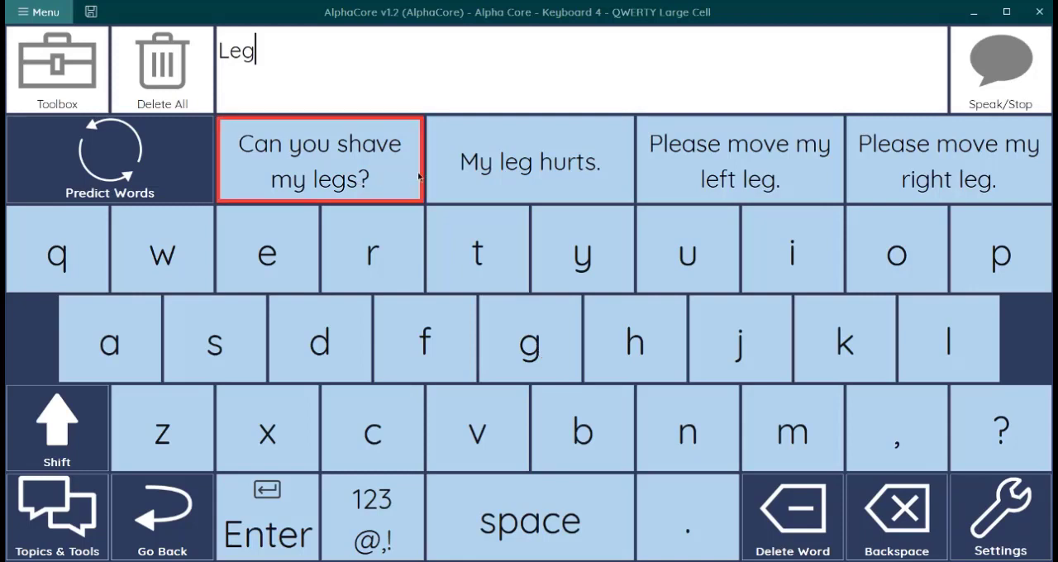
{"action": "left_click", "coordinate": [734, 171]}
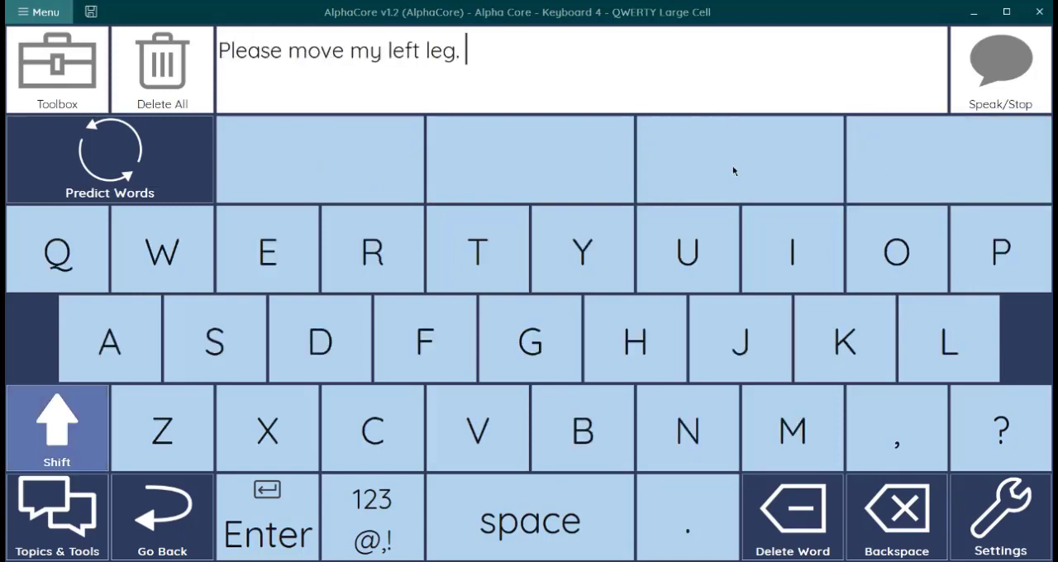
{"action": "left_click", "coordinate": [48, 539]}
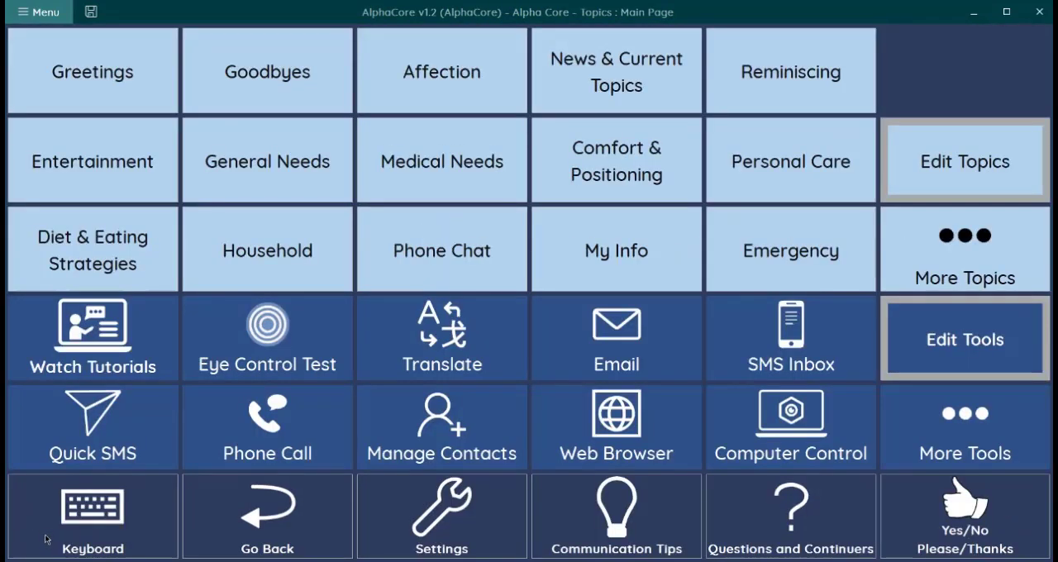